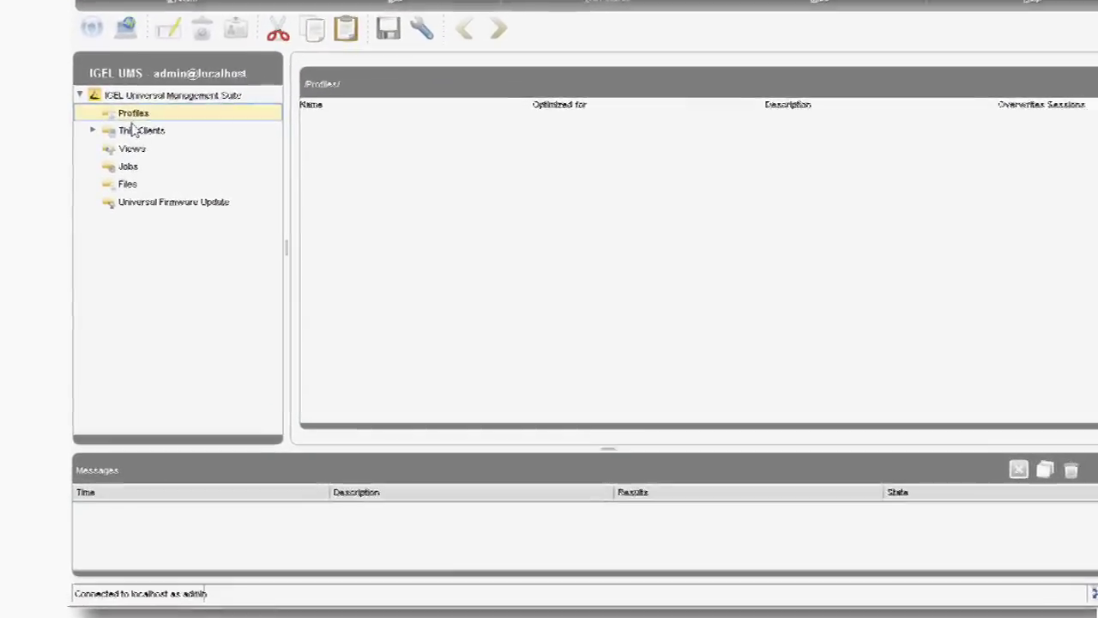
Create a profile named 'test' with 'Activate all Settings' enabled.
right_click(140, 107)
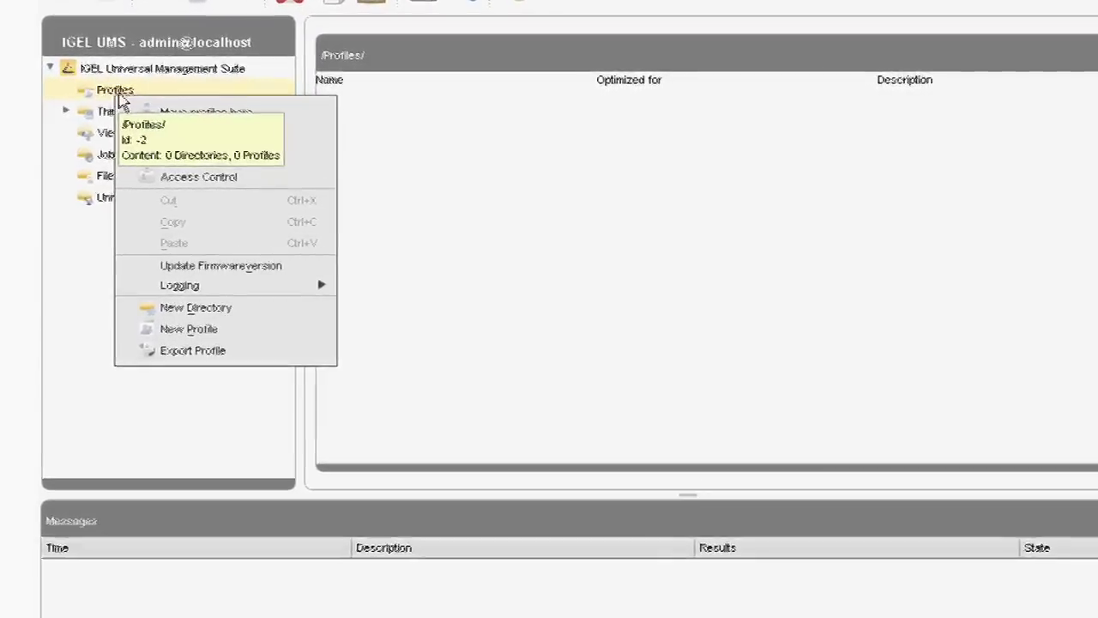
left_click(176, 339)
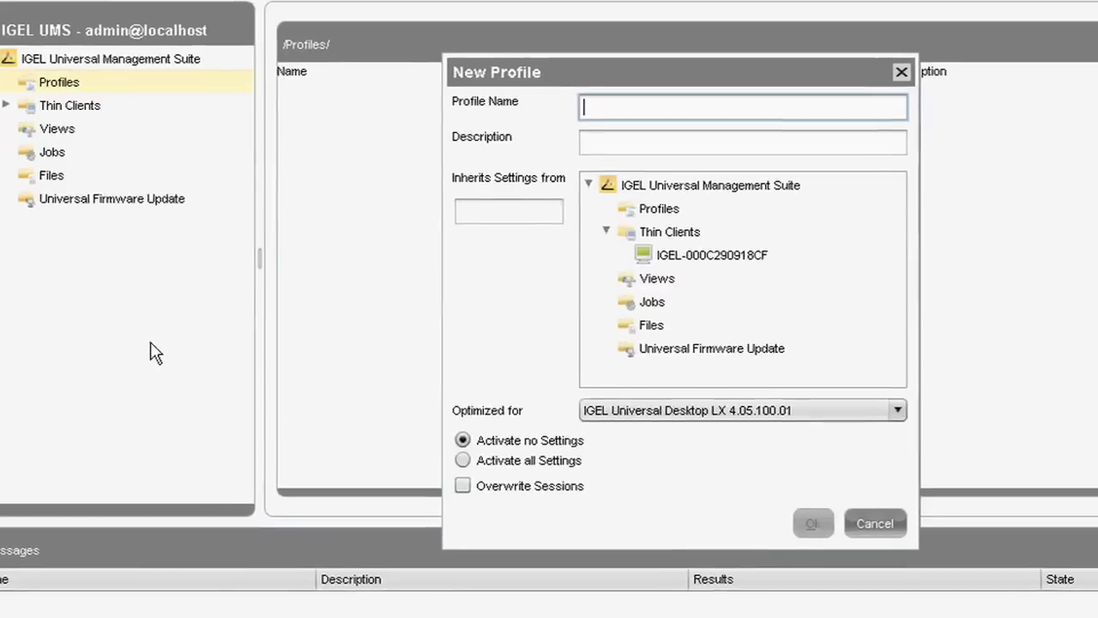
type("test")
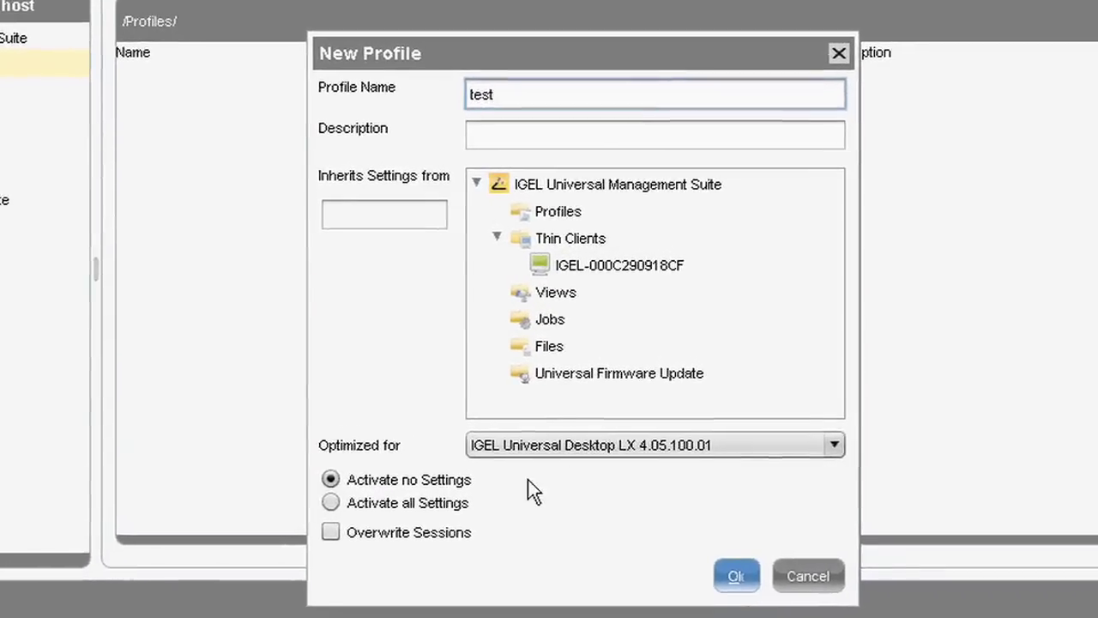
left_click(485, 495)
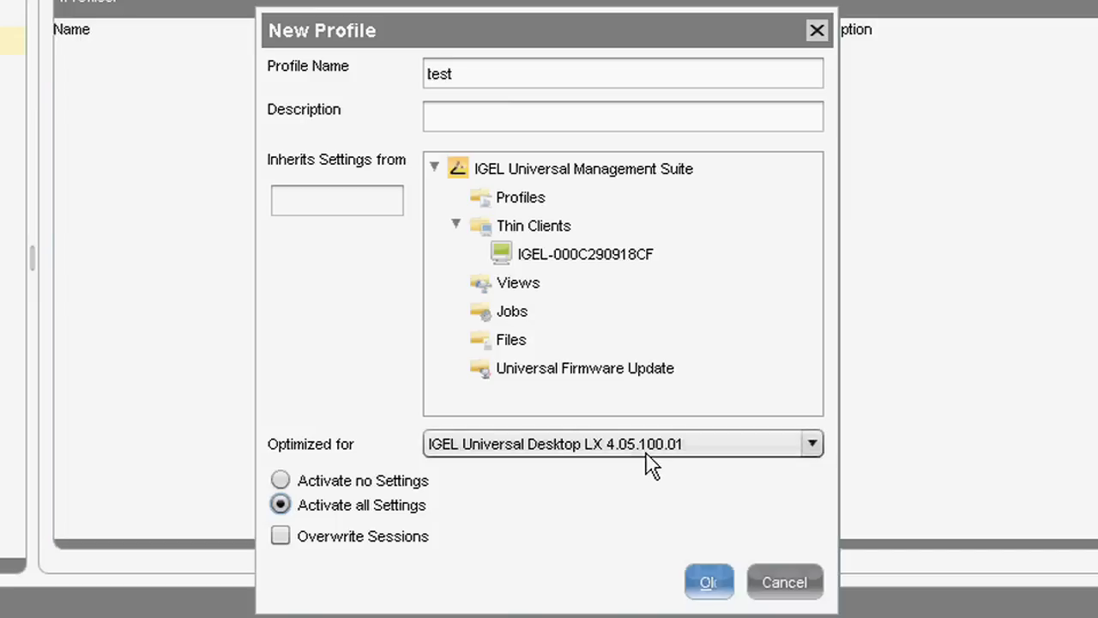
left_click(716, 587)
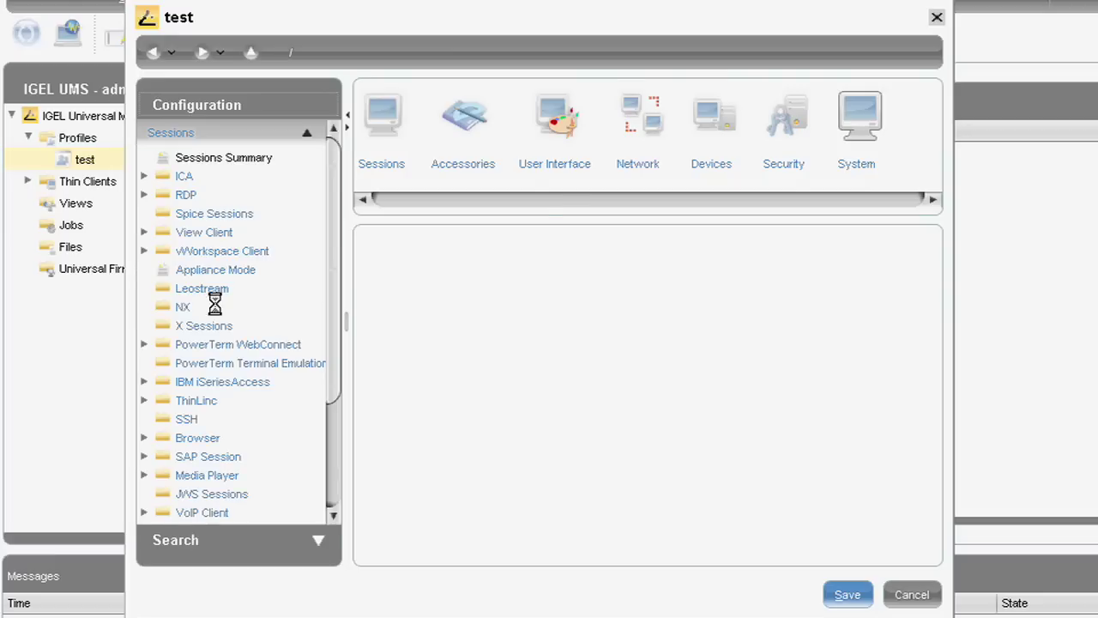
left_click(215, 271)
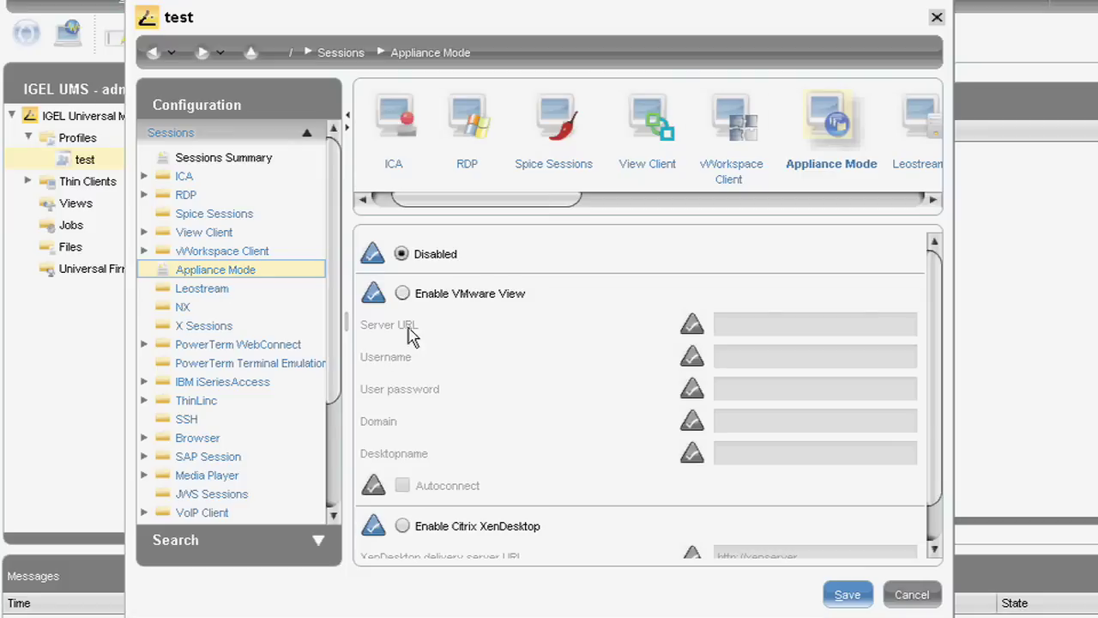
scroll(470, 526, "down", 1)
left_click(456, 484)
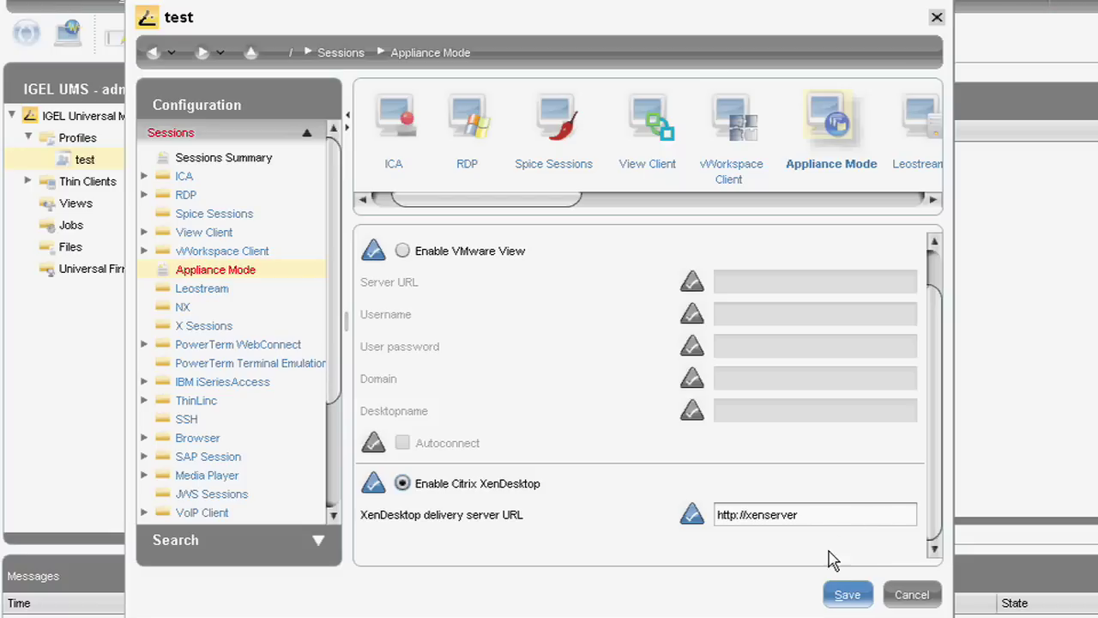
left_click(847, 595)
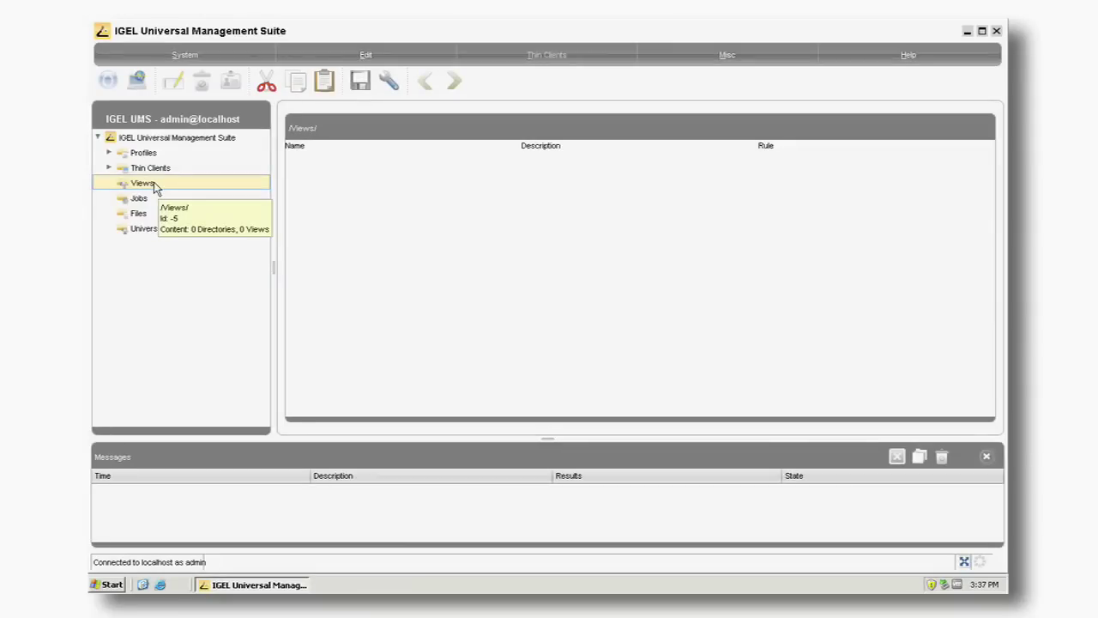
Start a new view named 'test' using IP address as its criterion.
right_click(155, 187)
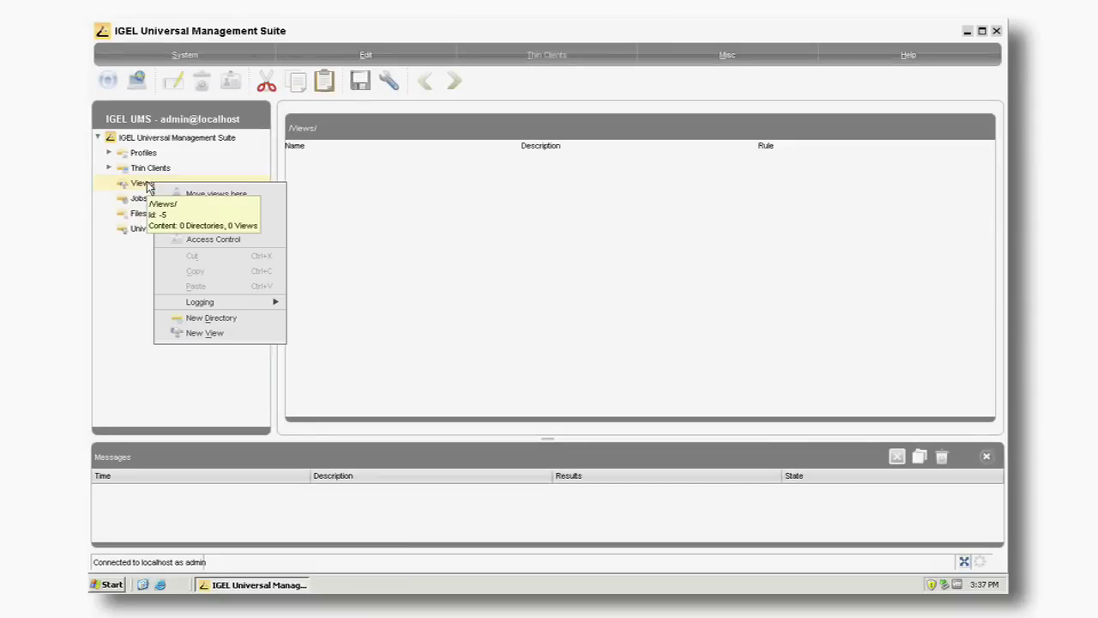
left_click(233, 334)
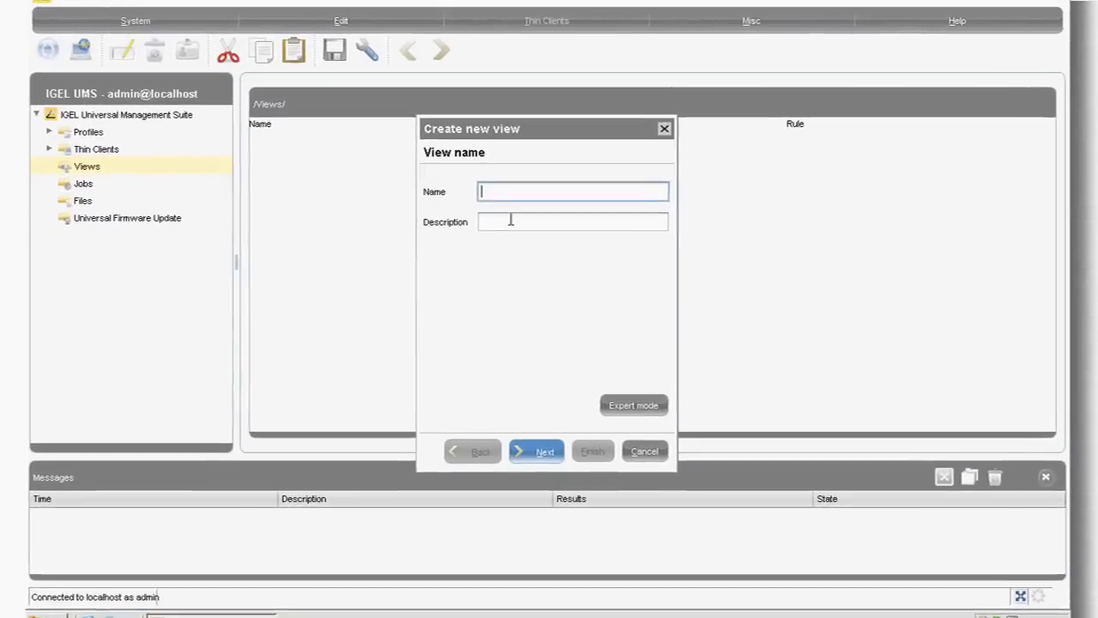
type("test")
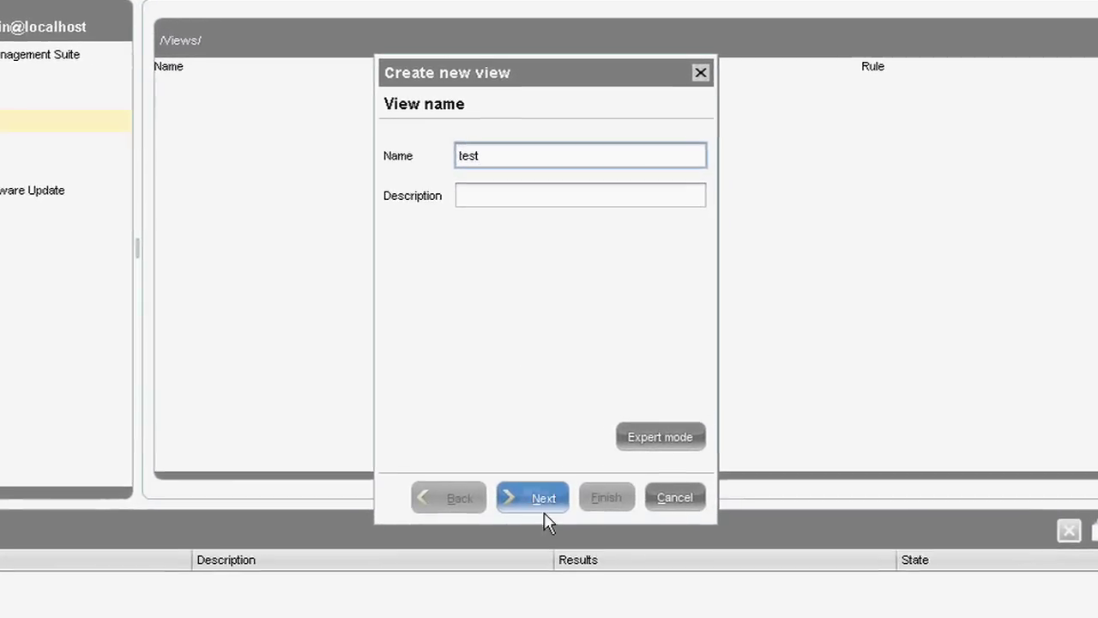
left_click(551, 472)
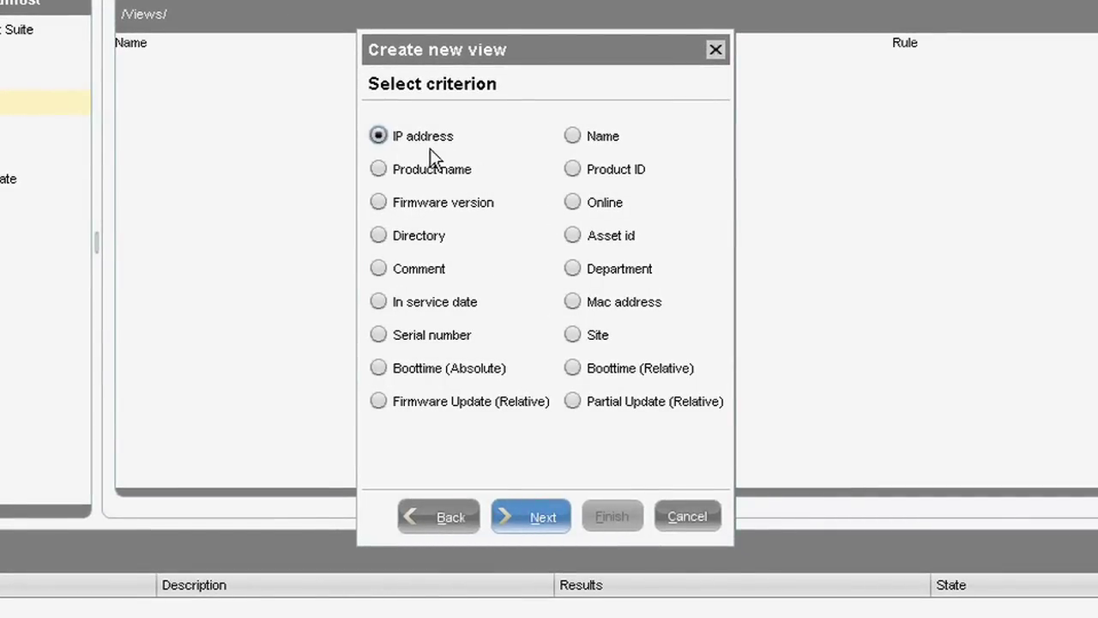
left_click(538, 516)
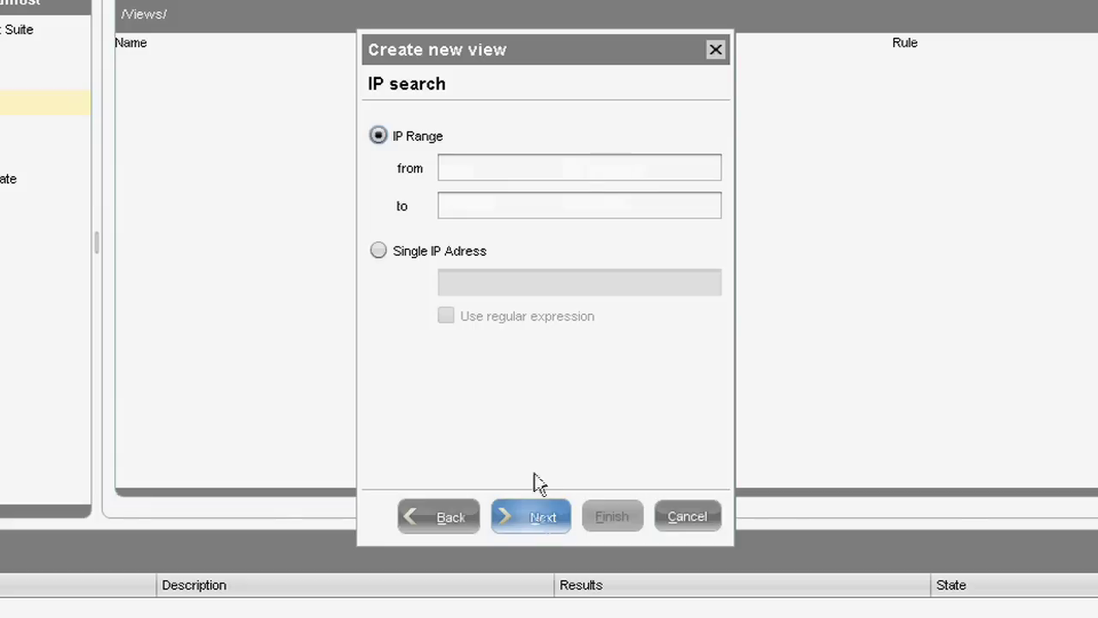
Match the IP range 192.168.3.0 to 192.168.3.51 and finish the view.
left_click(381, 249)
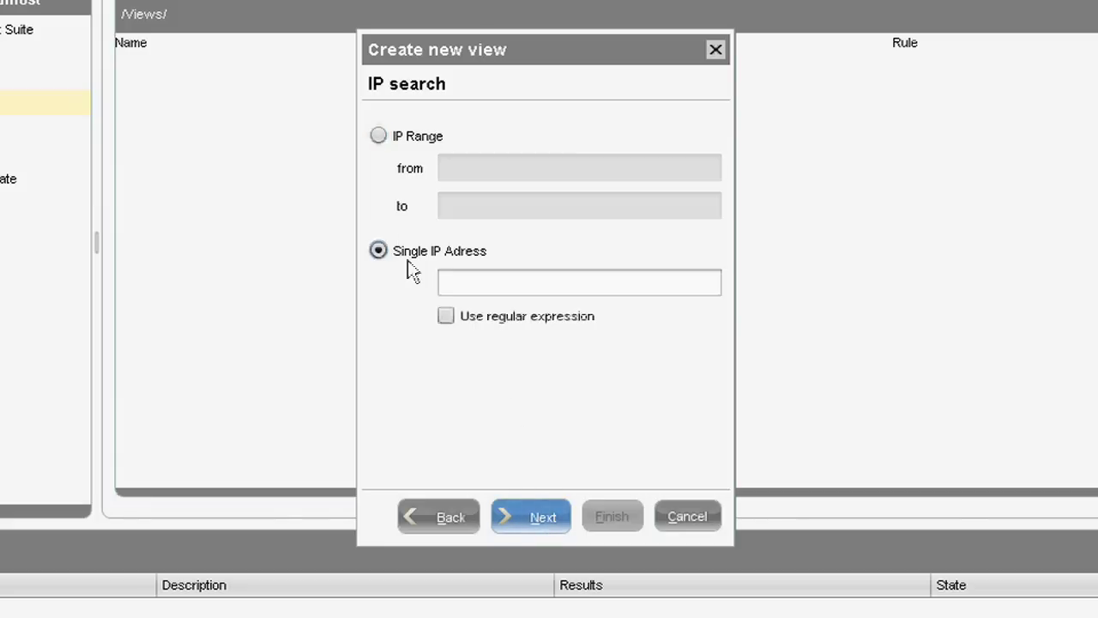
left_click(396, 139)
left_click(464, 160)
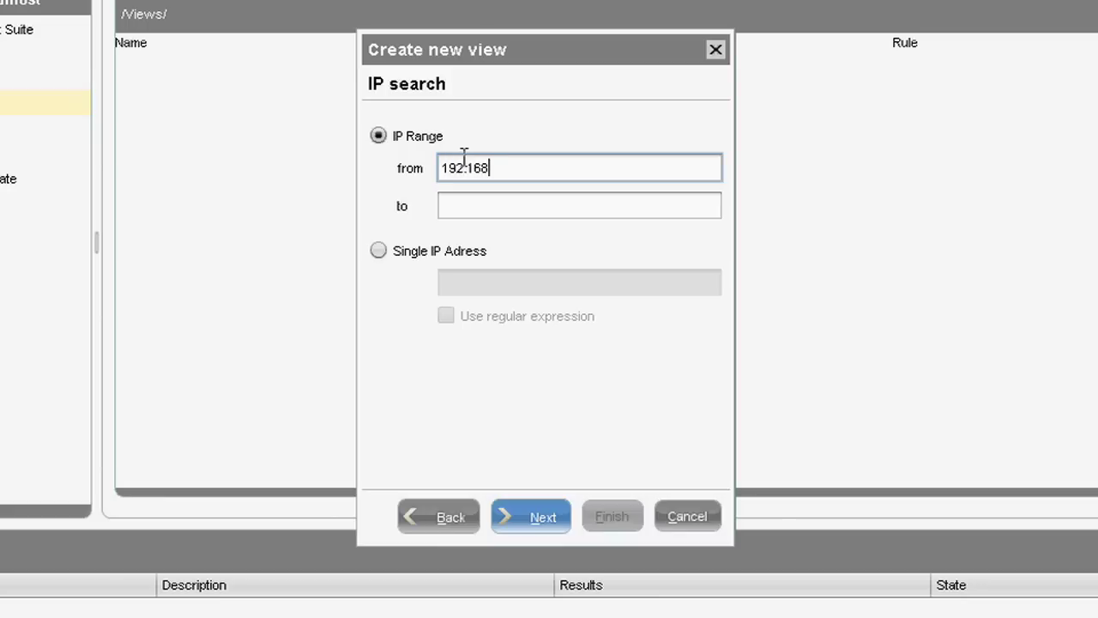
type("192.168.3.1")
key("Tab")
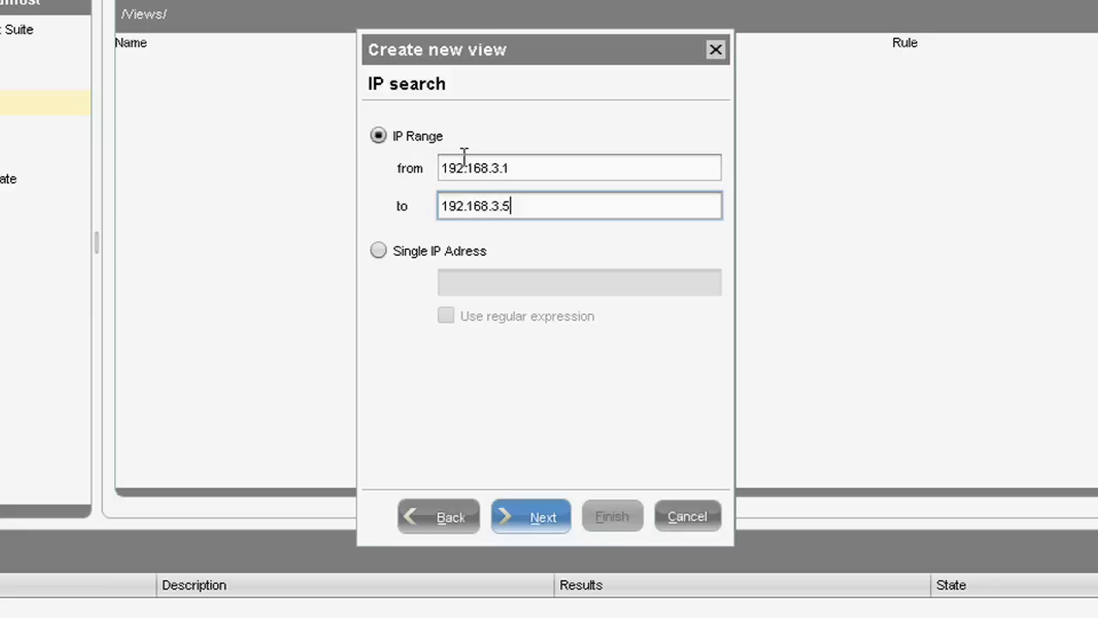
left_click(544, 514)
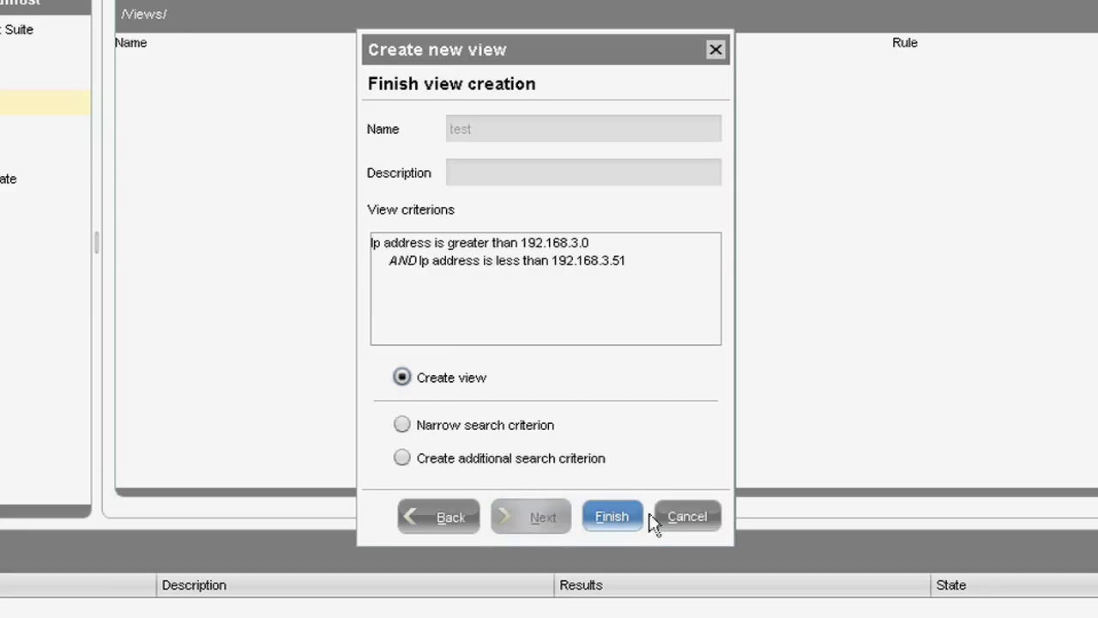
left_click(595, 519)
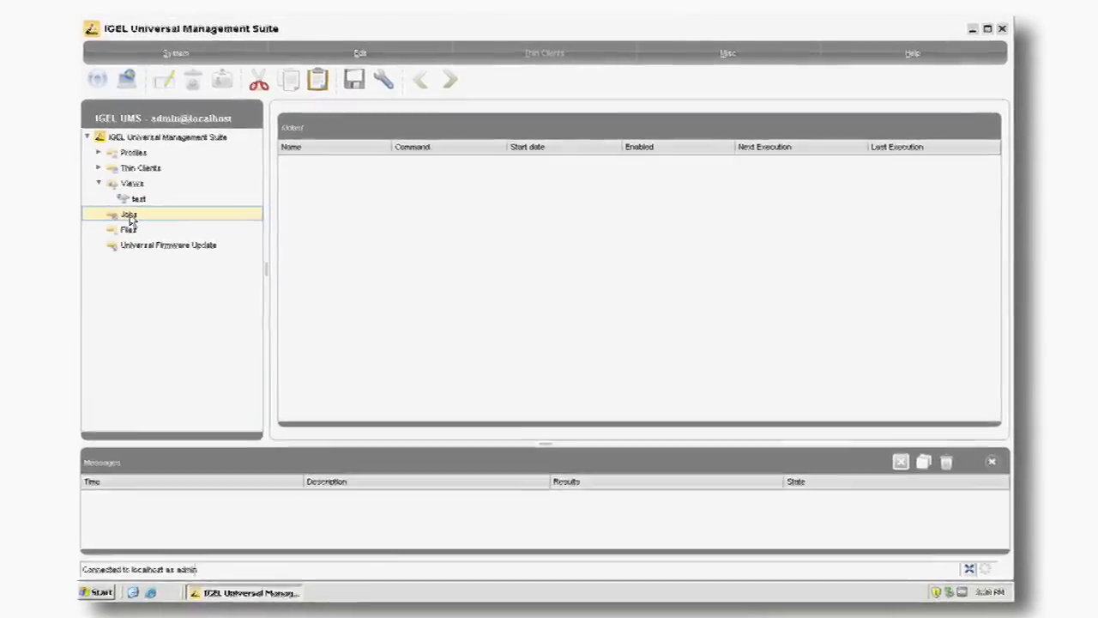
Create scheduled job 'firmware update' running Update on Shutdown, and view its schedule settings.
right_click(131, 220)
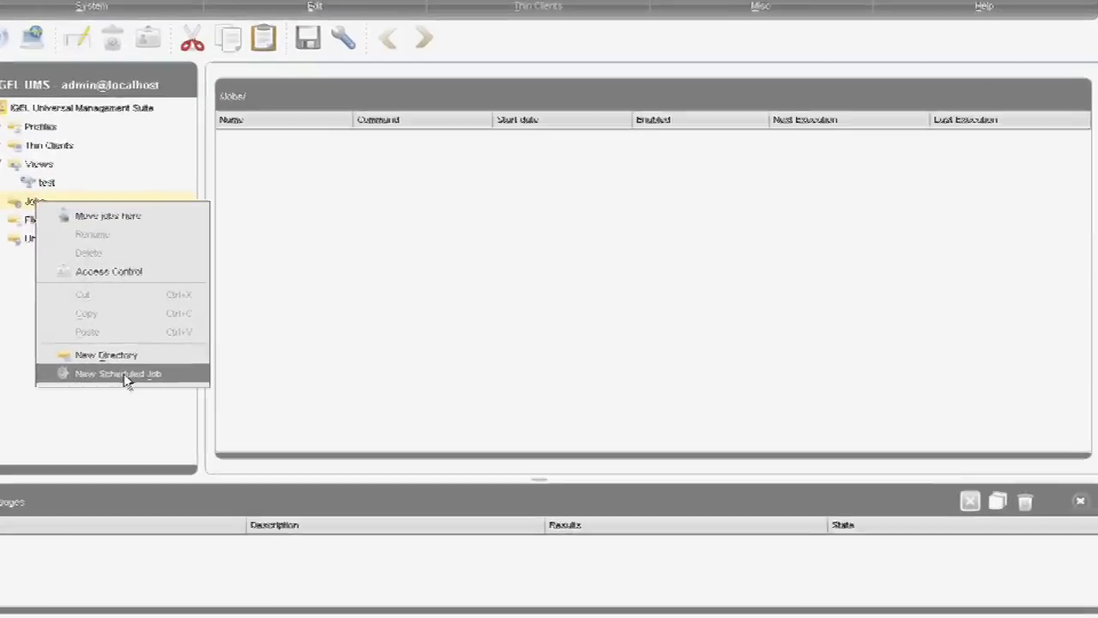
left_click(120, 373)
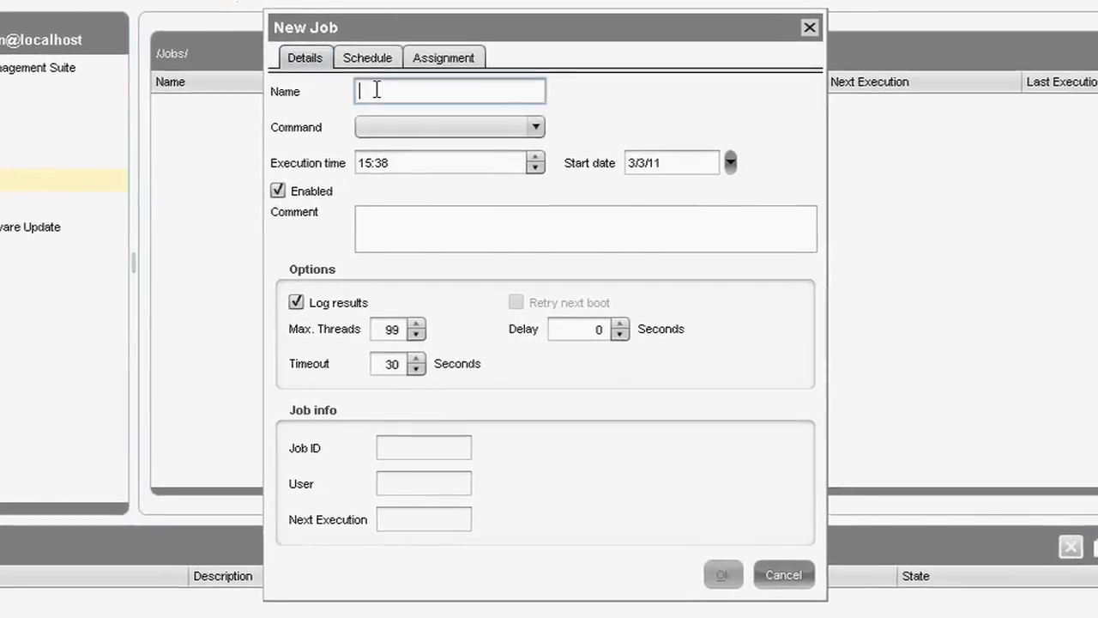
type("firmware update")
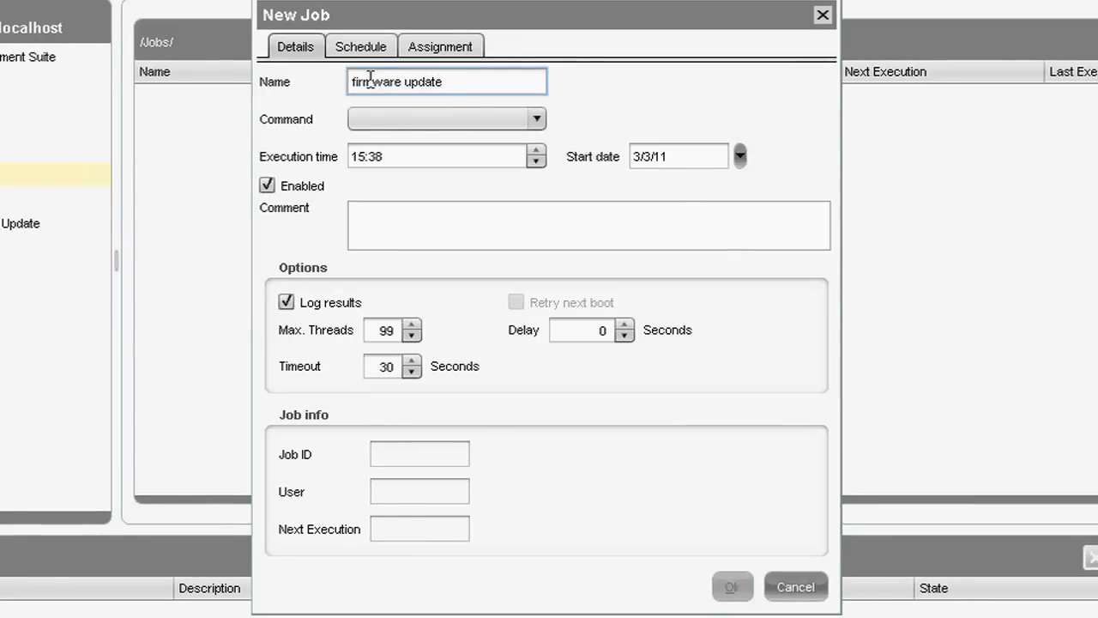
left_click(534, 119)
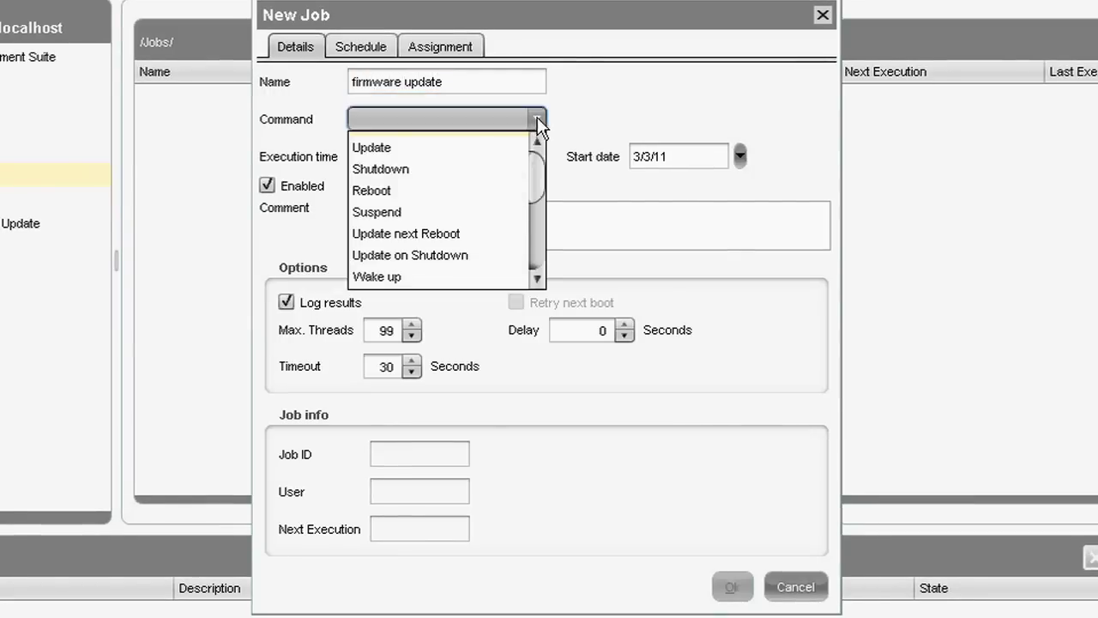
left_click_drag(540, 170, 540, 196)
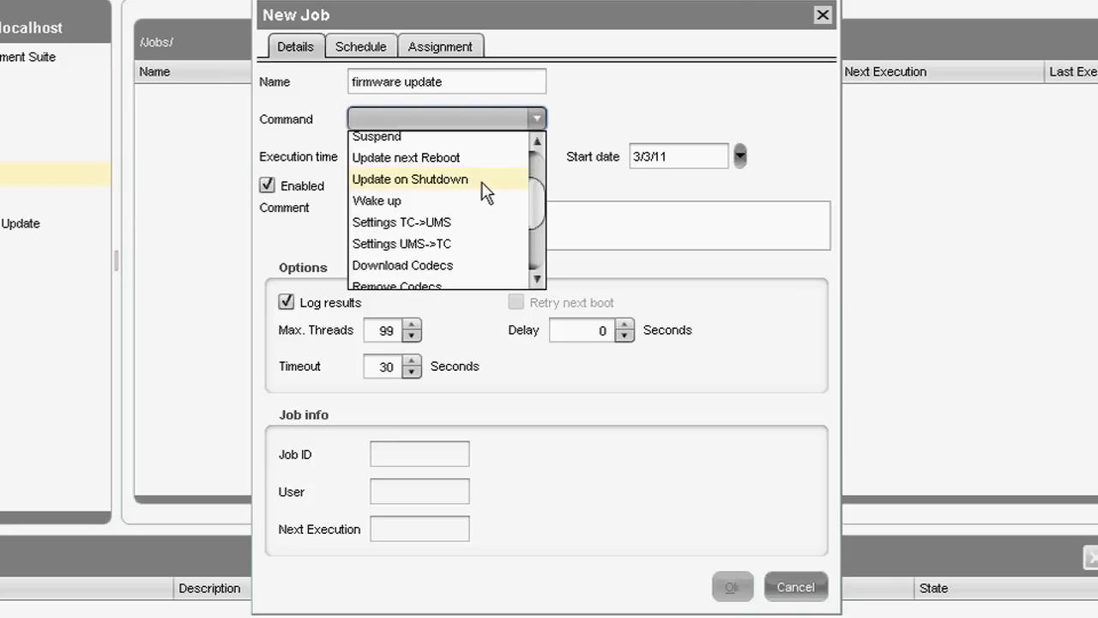
left_click(435, 179)
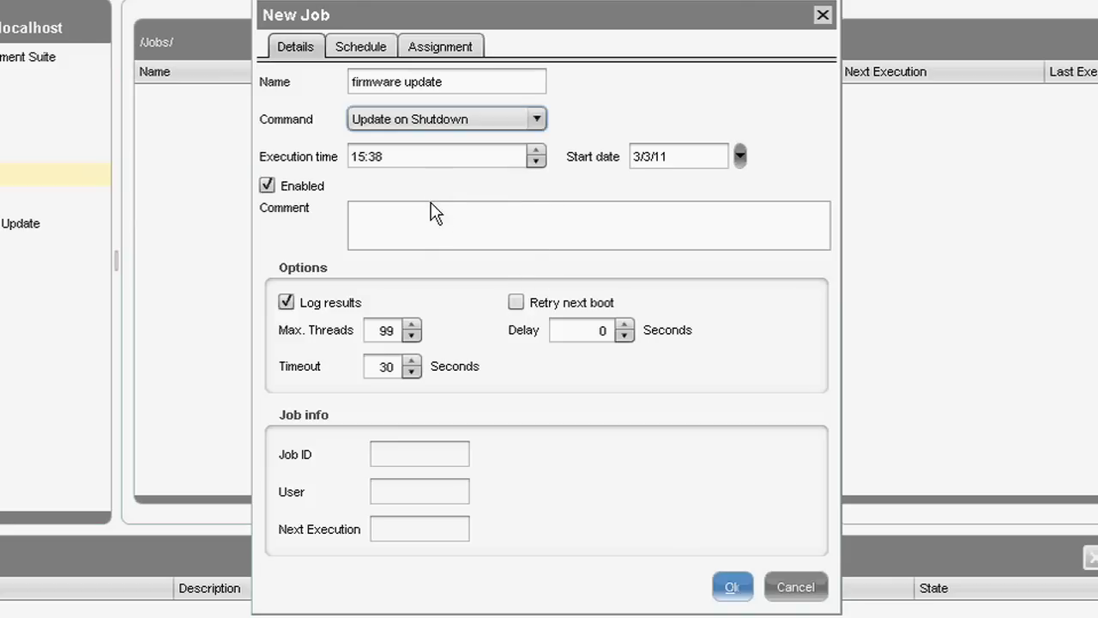
left_click(404, 158)
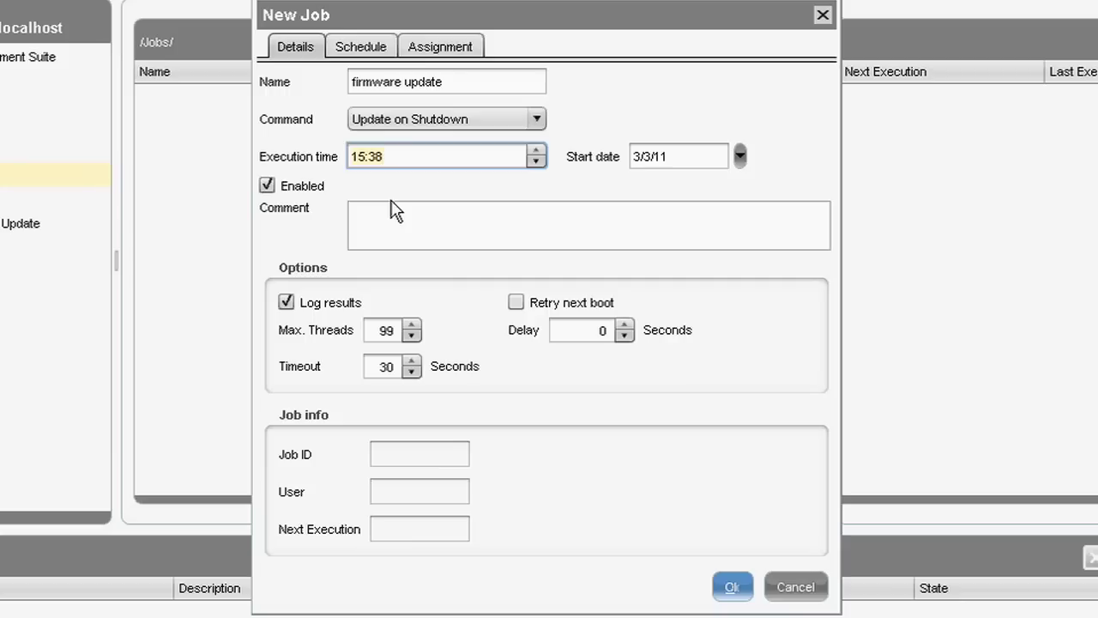
left_click(375, 48)
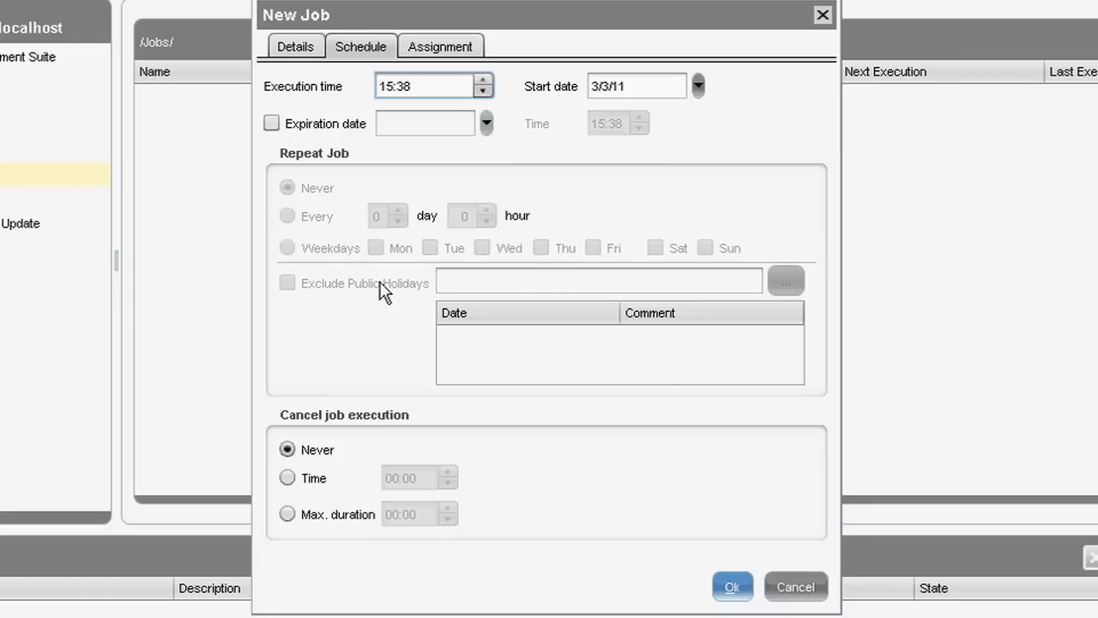
Add thin client IGEL-000C290918CF on the Assignment tab and save the firmware update job.
left_click(461, 50)
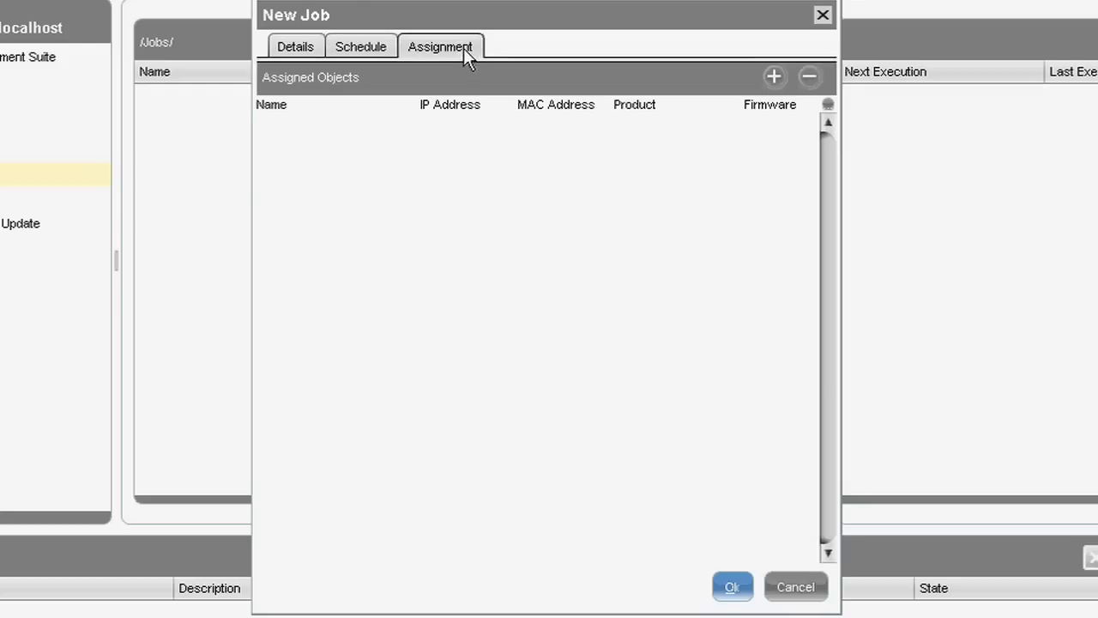
left_click(775, 78)
left_click(435, 163)
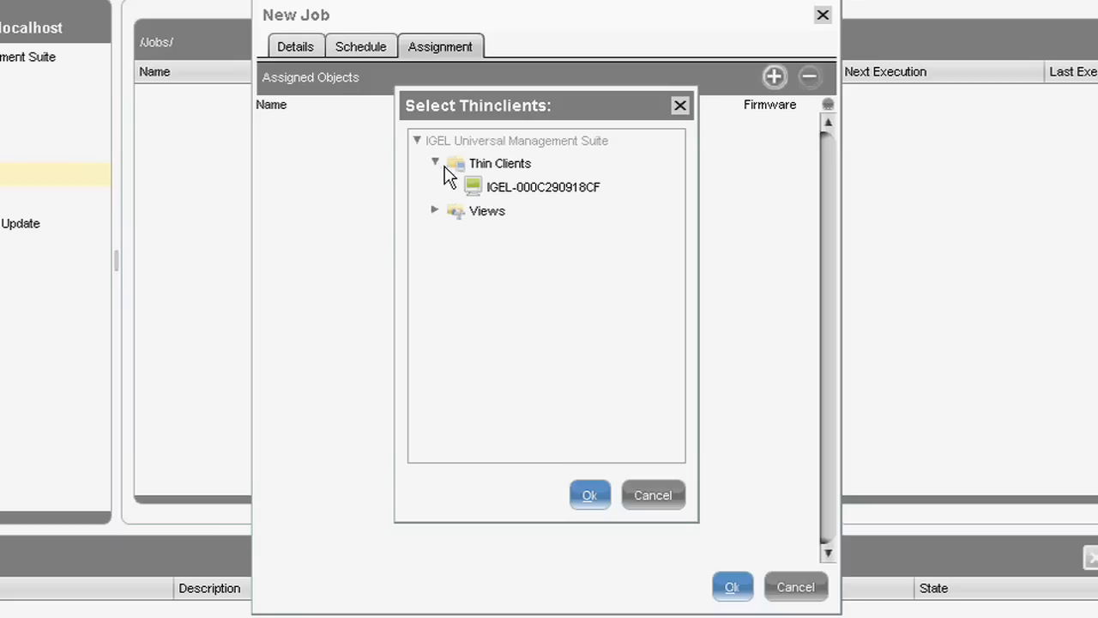
left_click(535, 187)
left_click(589, 496)
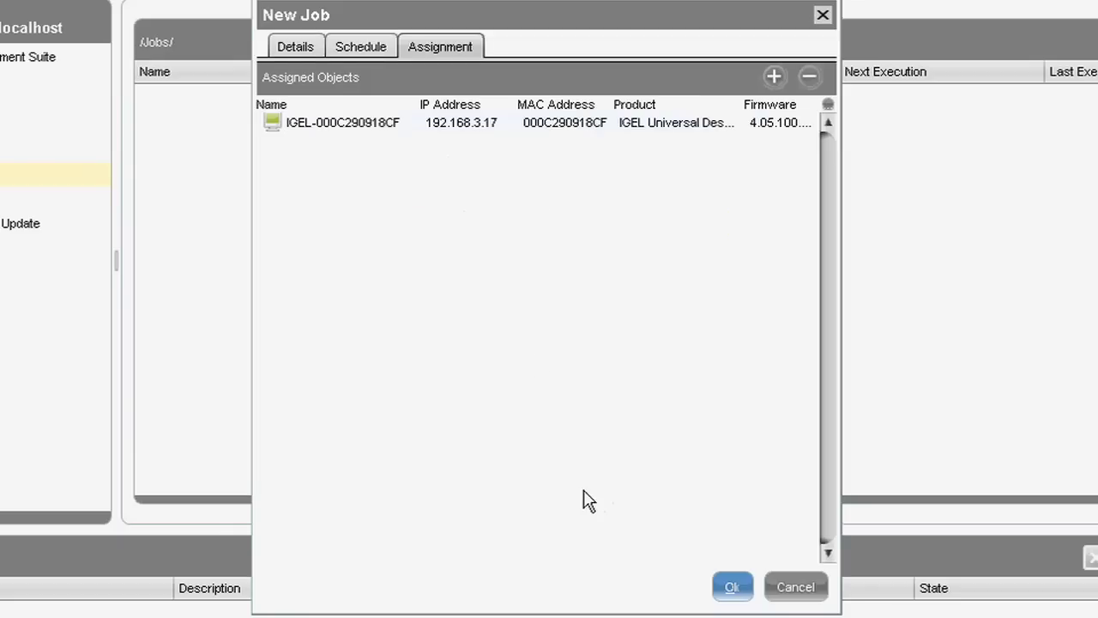
left_click(748, 590)
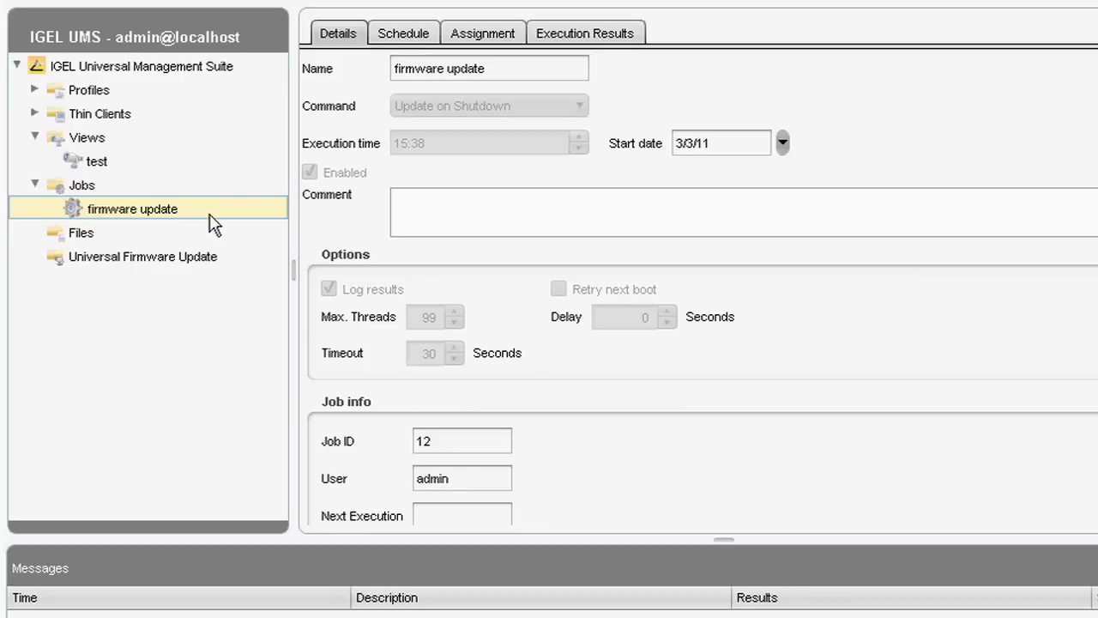
Display thin client IGEL-000C290918CF's system information, listing firmware 4.05.100.01.
mouse_move(216, 225)
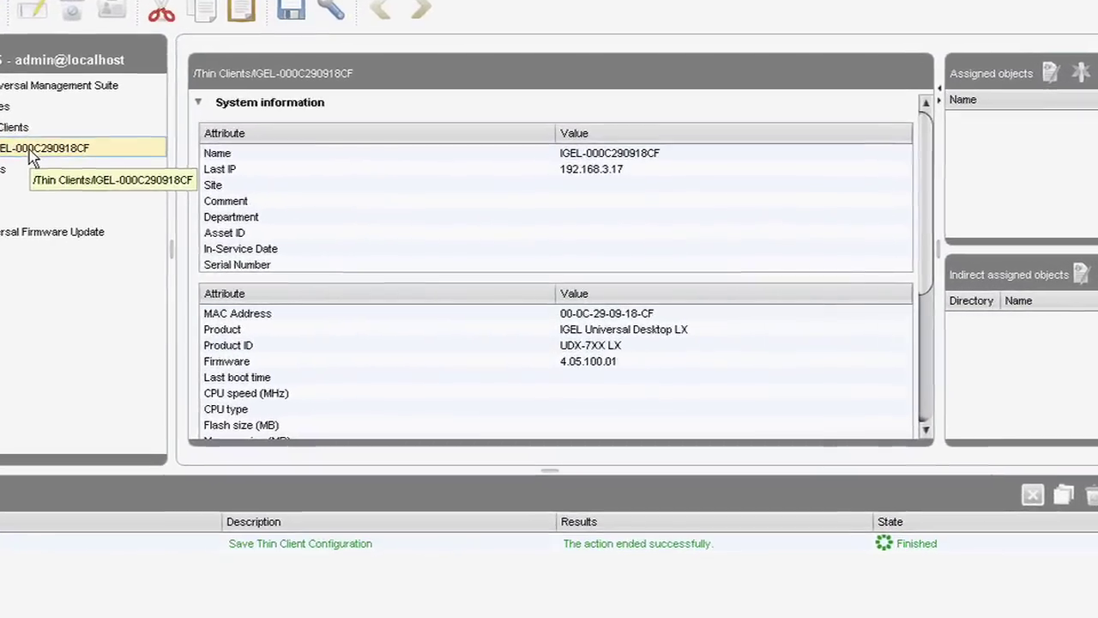
Shadow thin client IGEL-000C290918CF at 192.168.3.17 and show its About page.
right_click(79, 165)
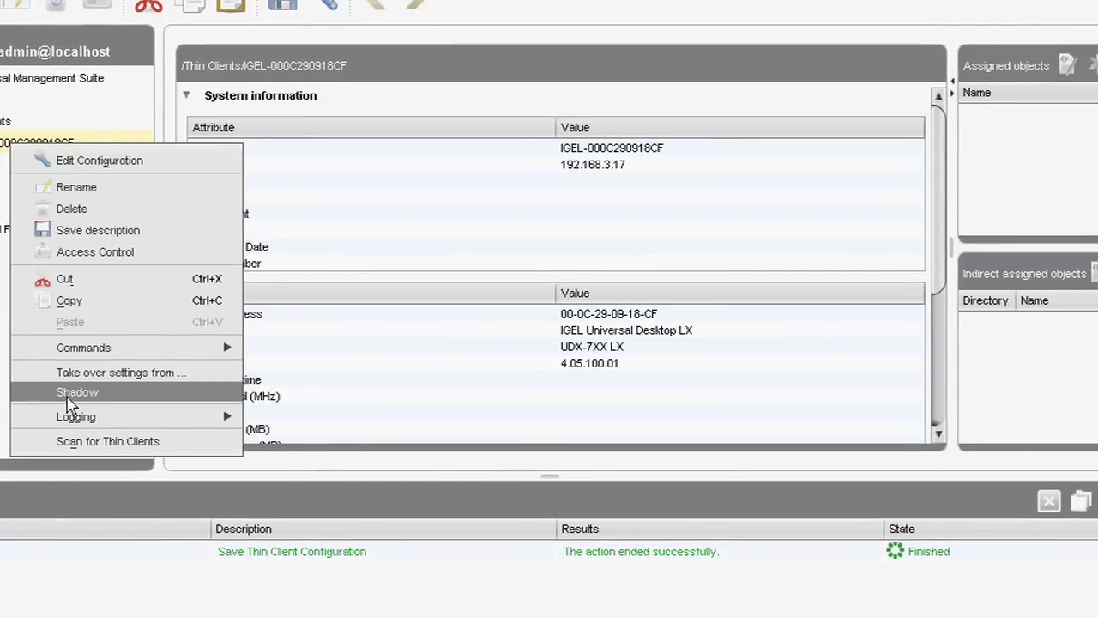
left_click(68, 393)
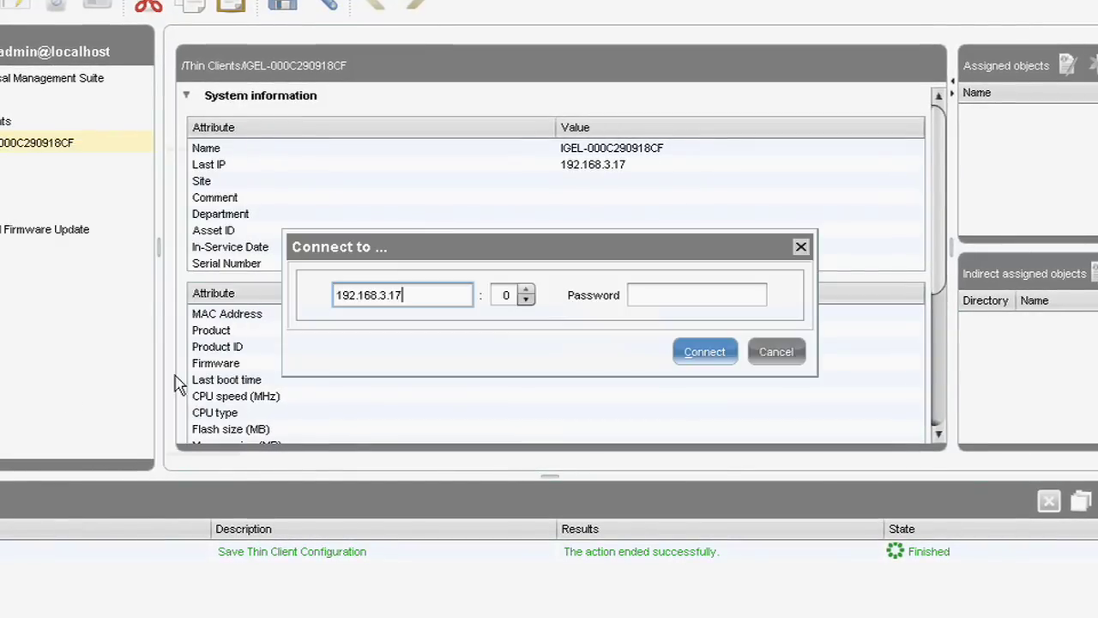
left_click(702, 357)
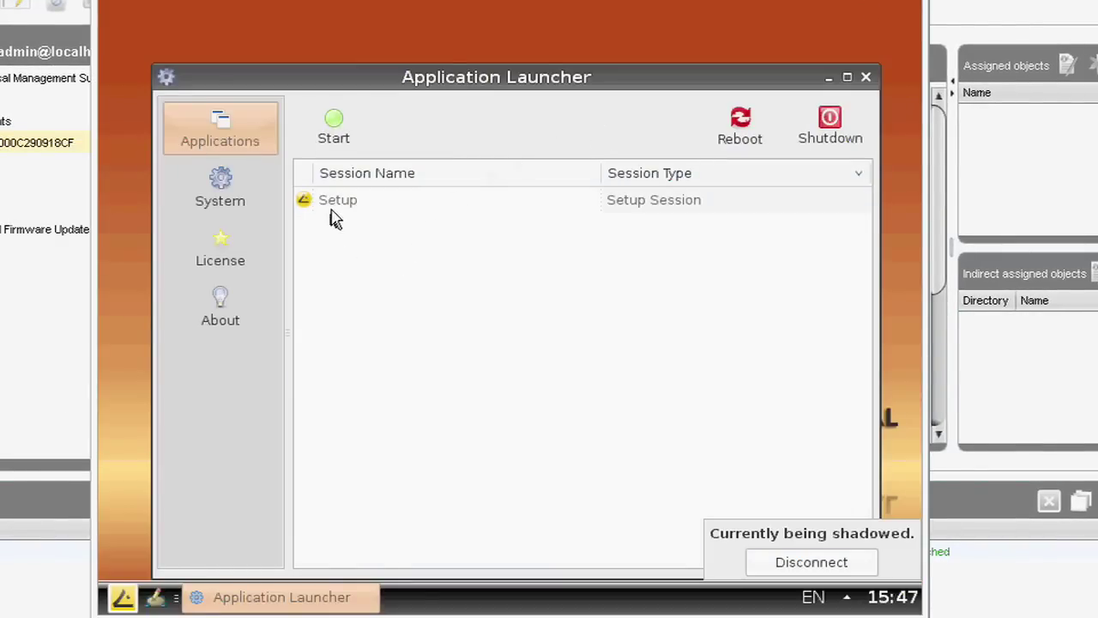
left_click(237, 307)
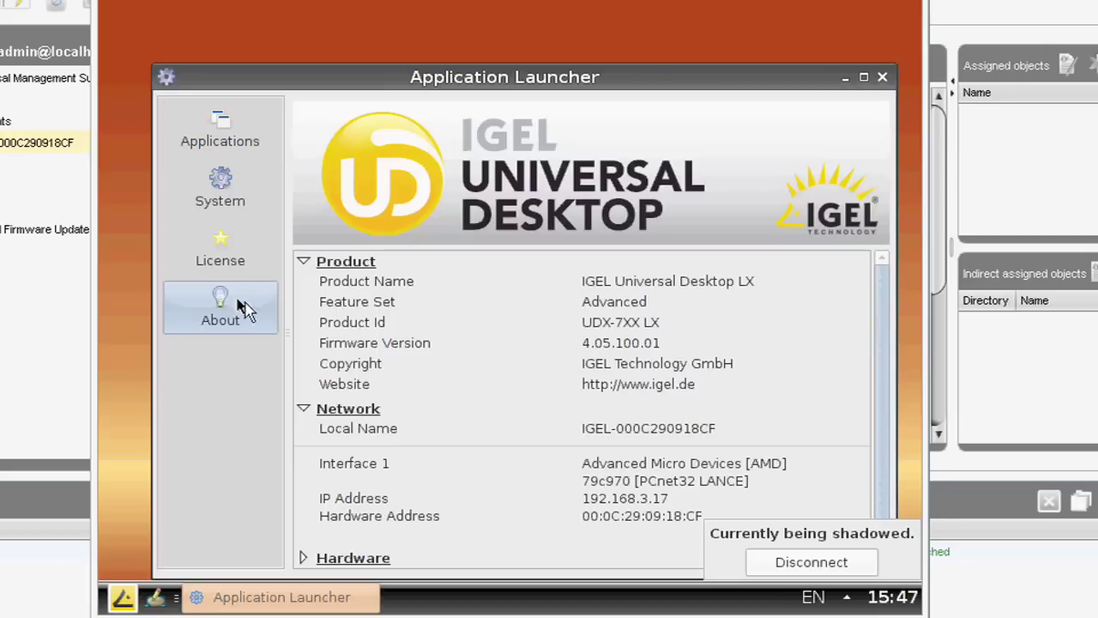